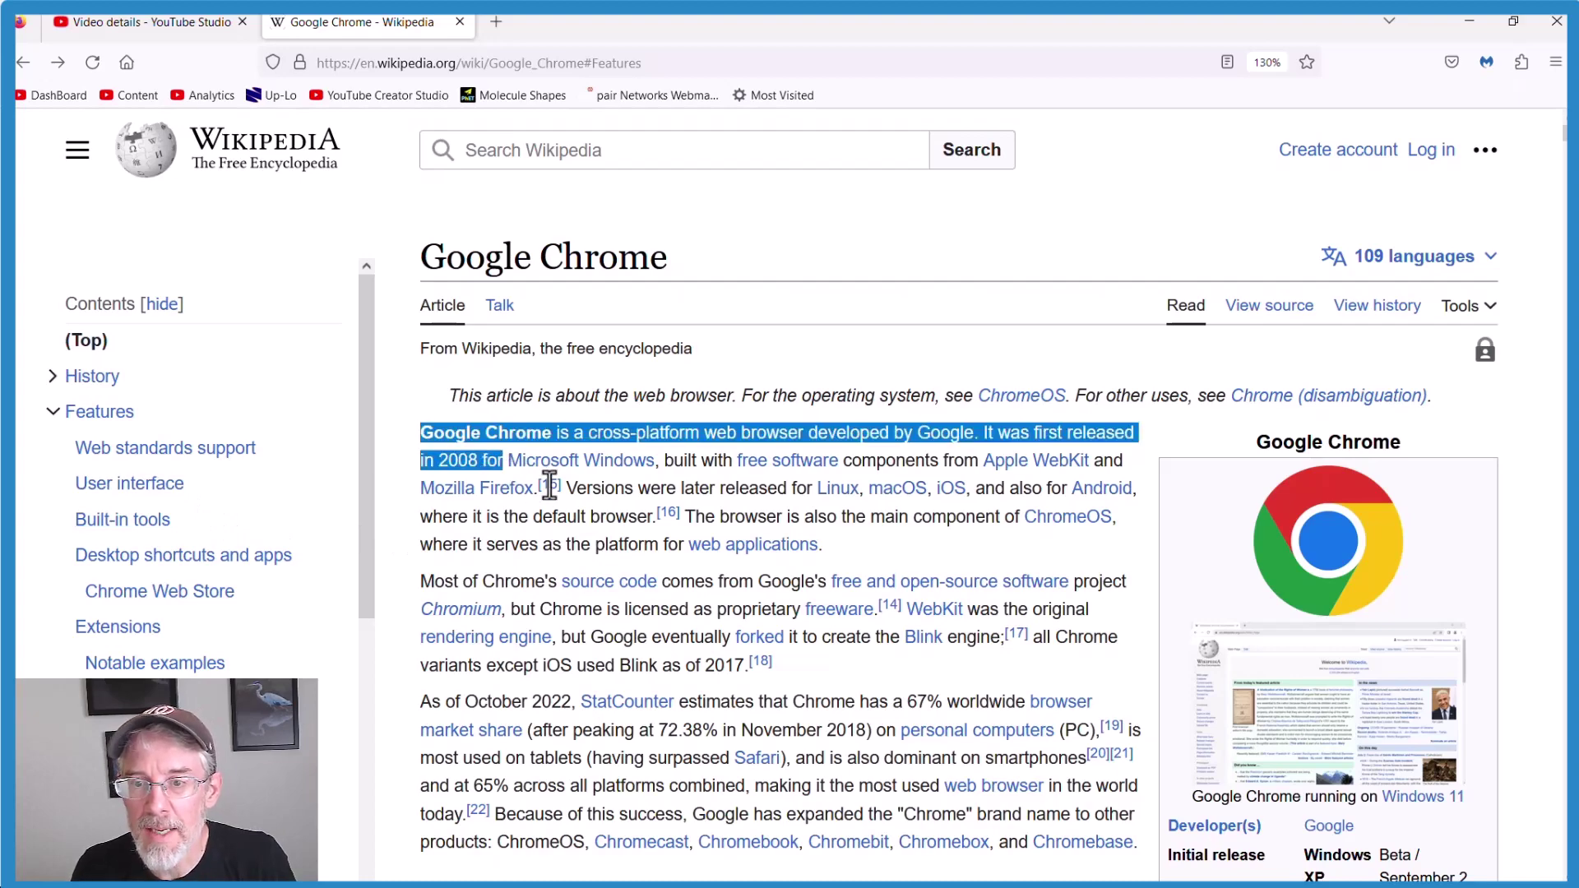
# Highlight the Google Chrome article's opening paragraph and preview it with Print Selection
pyautogui.moveTo(421, 434); pyautogui.dragTo(842, 555)
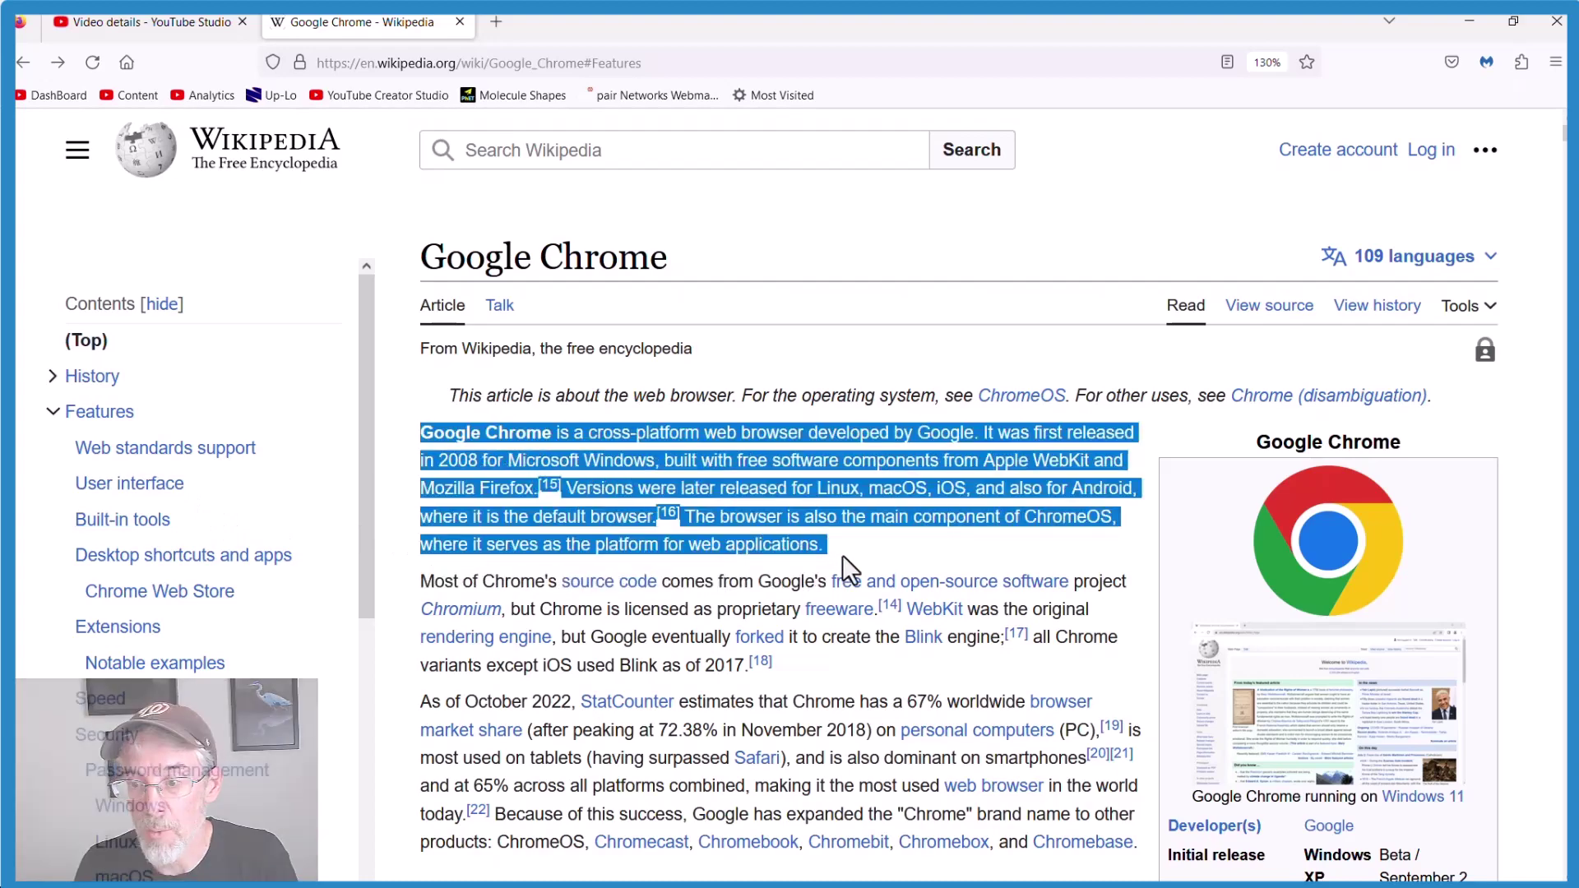
pyautogui.rightClick(716, 462)
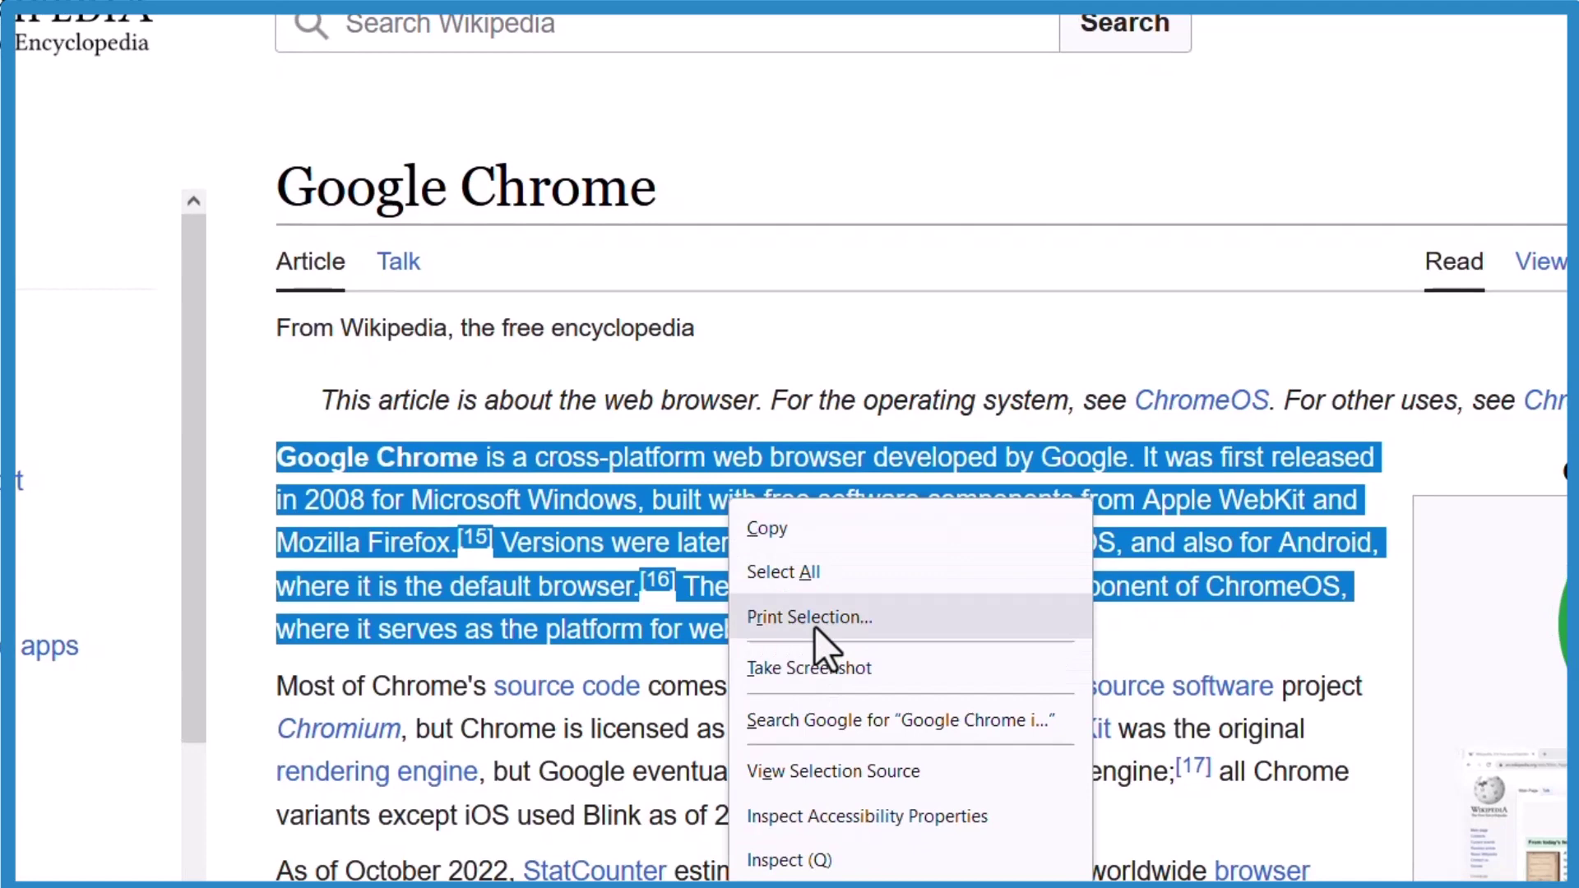
pyautogui.click(815, 622)
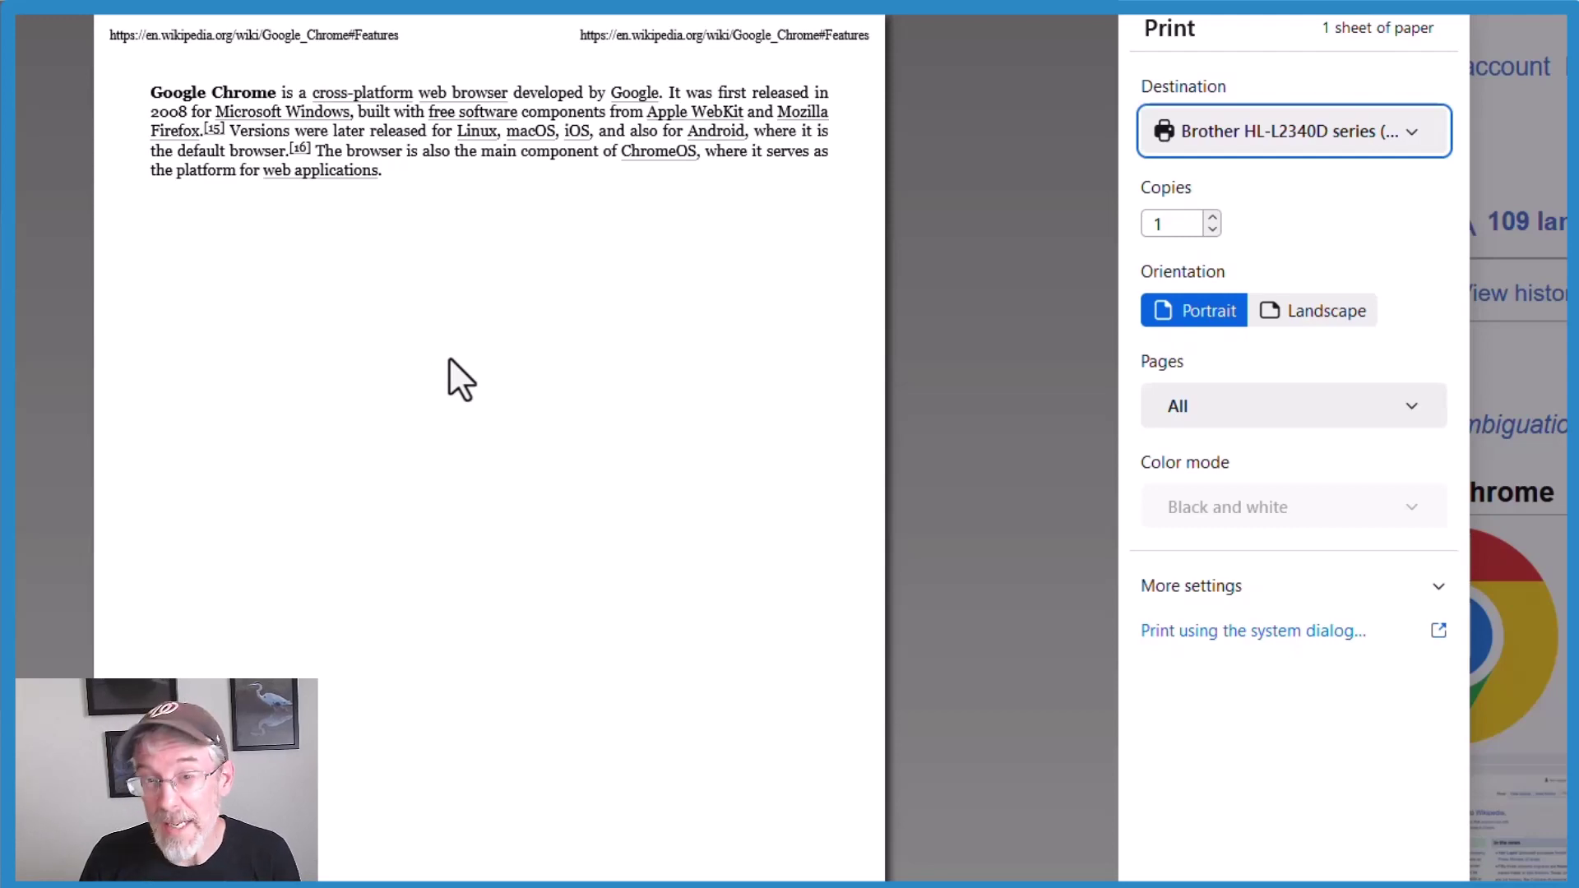
# Close the preview, reselect the opening paragraph, and Ctrl-add the 'As of October 2022' paragraph
pyautogui.press('Escape')
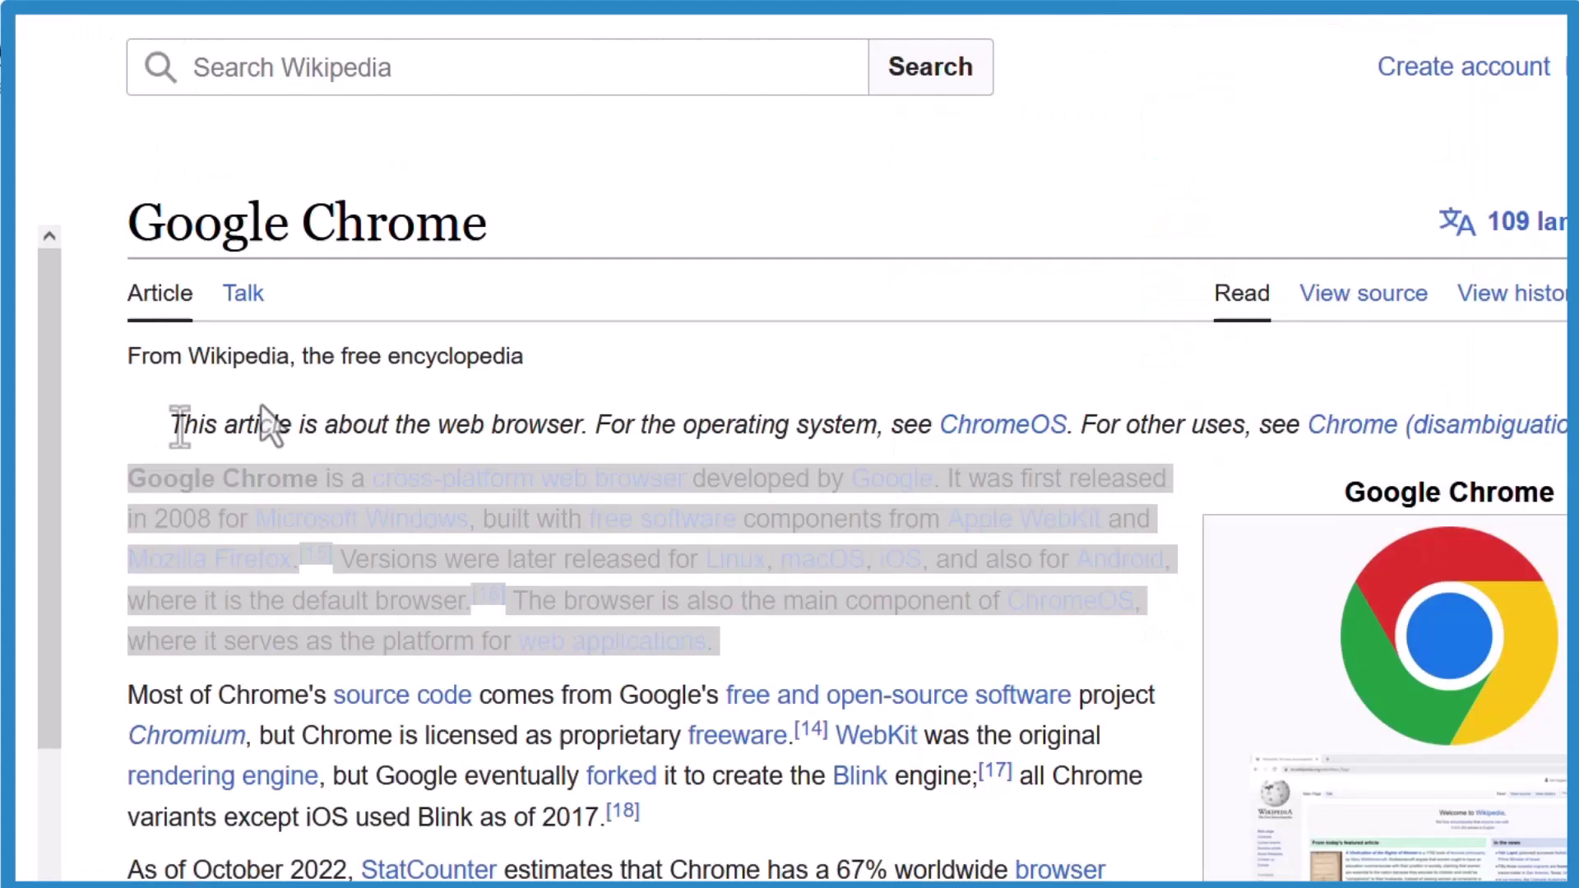
pyautogui.click(422, 437)
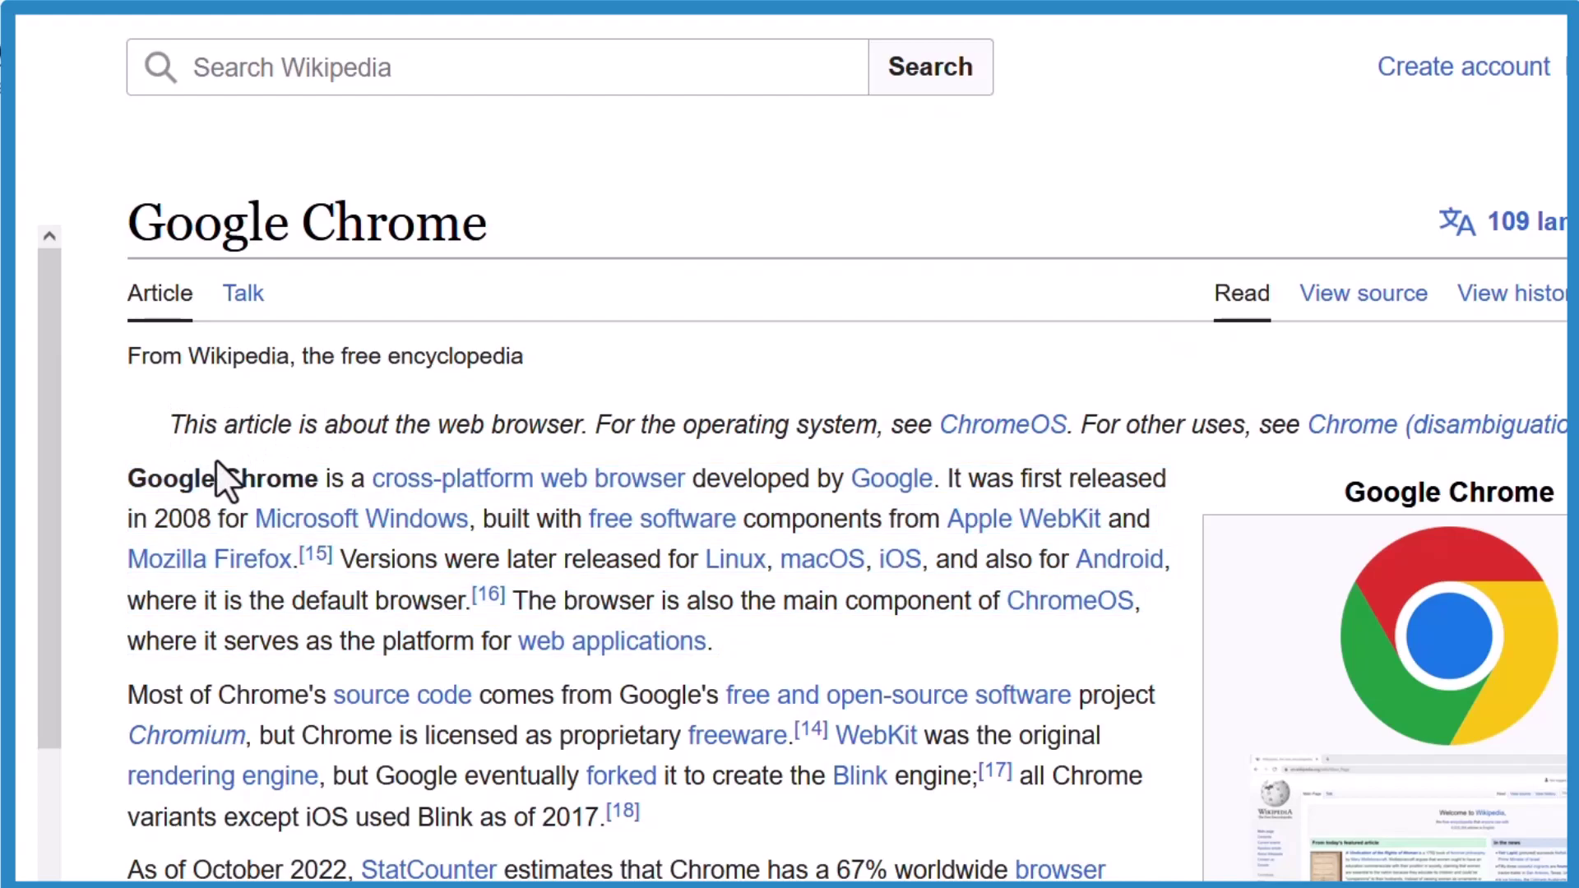
pyautogui.moveTo(132, 478); pyautogui.dragTo(719, 656)
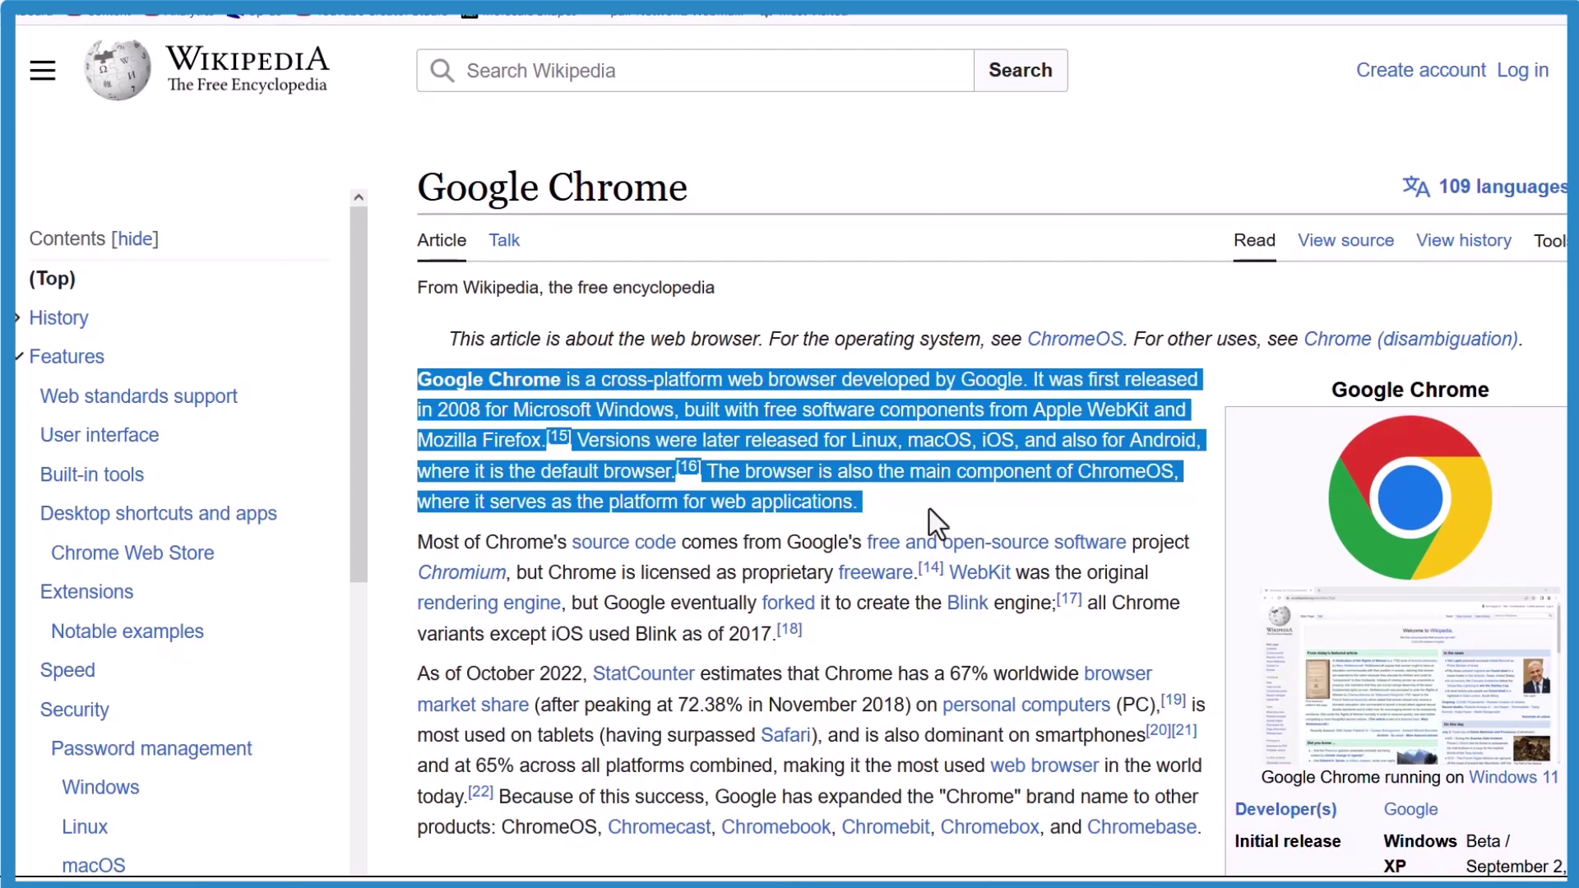
pyautogui.press('ctrl')
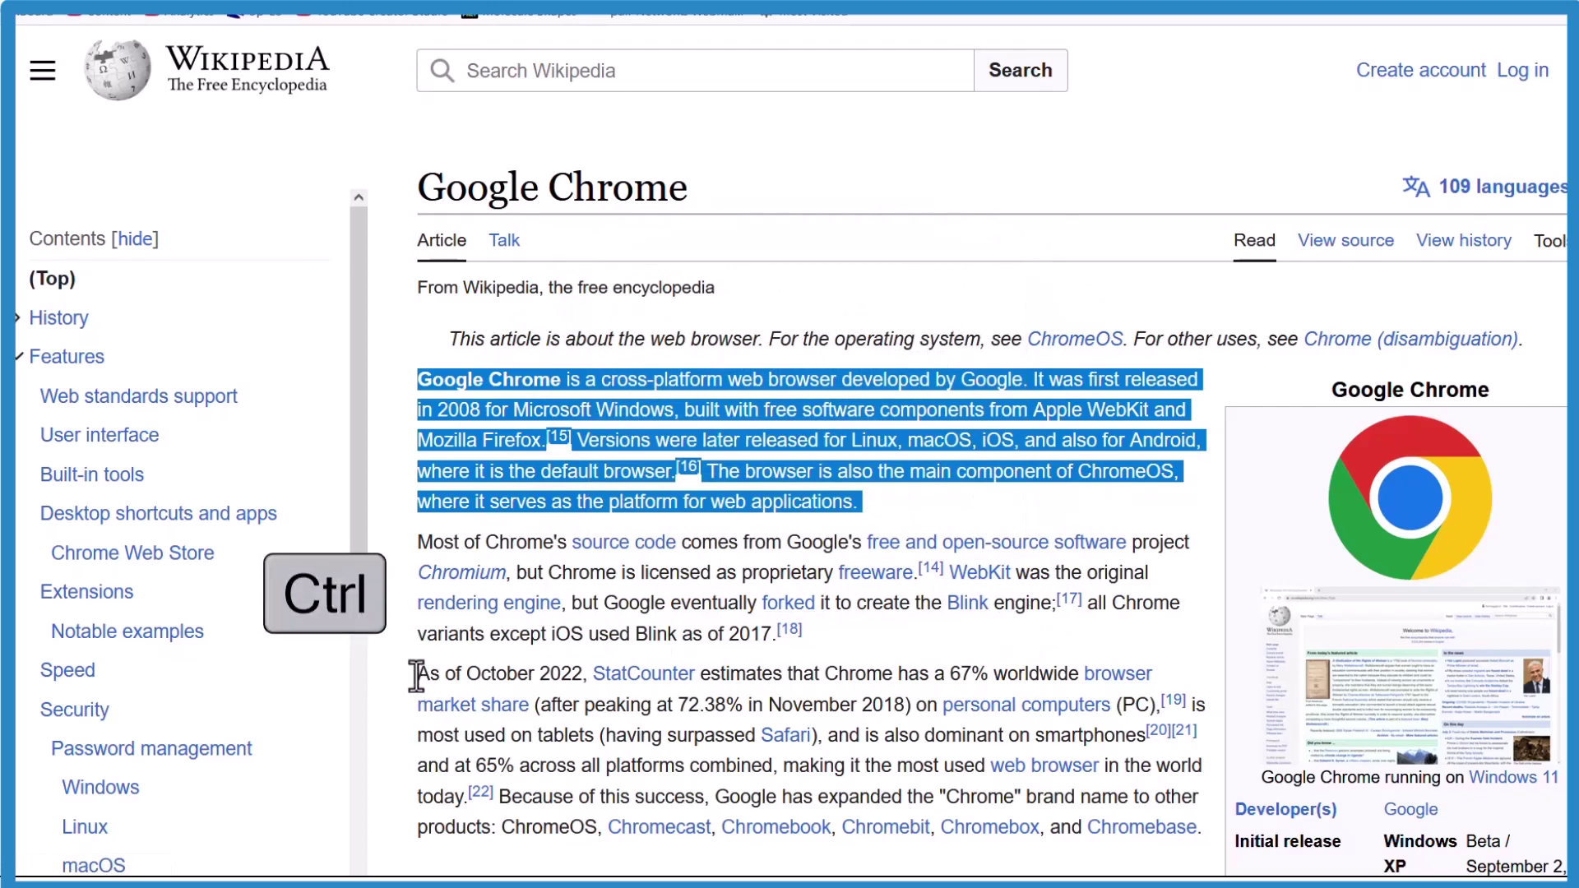
pyautogui.moveTo(417, 675)
pyautogui.mouseDown()
pyautogui.moveTo(897, 767)
pyautogui.moveTo(494, 803)
pyautogui.mouseUp()
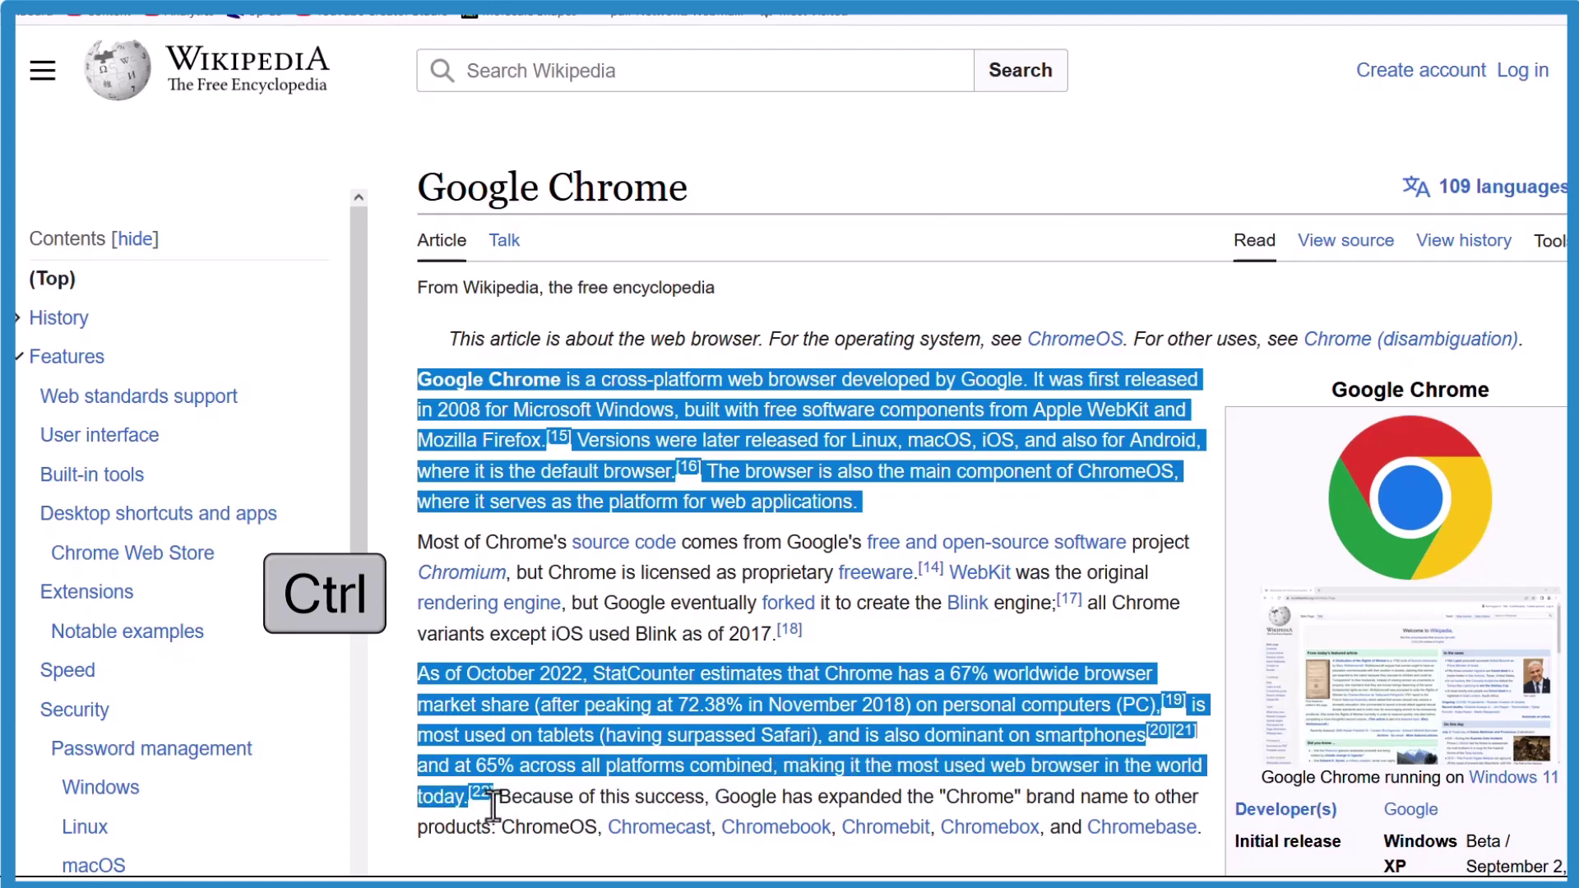
pyautogui.rightClick(664, 433)
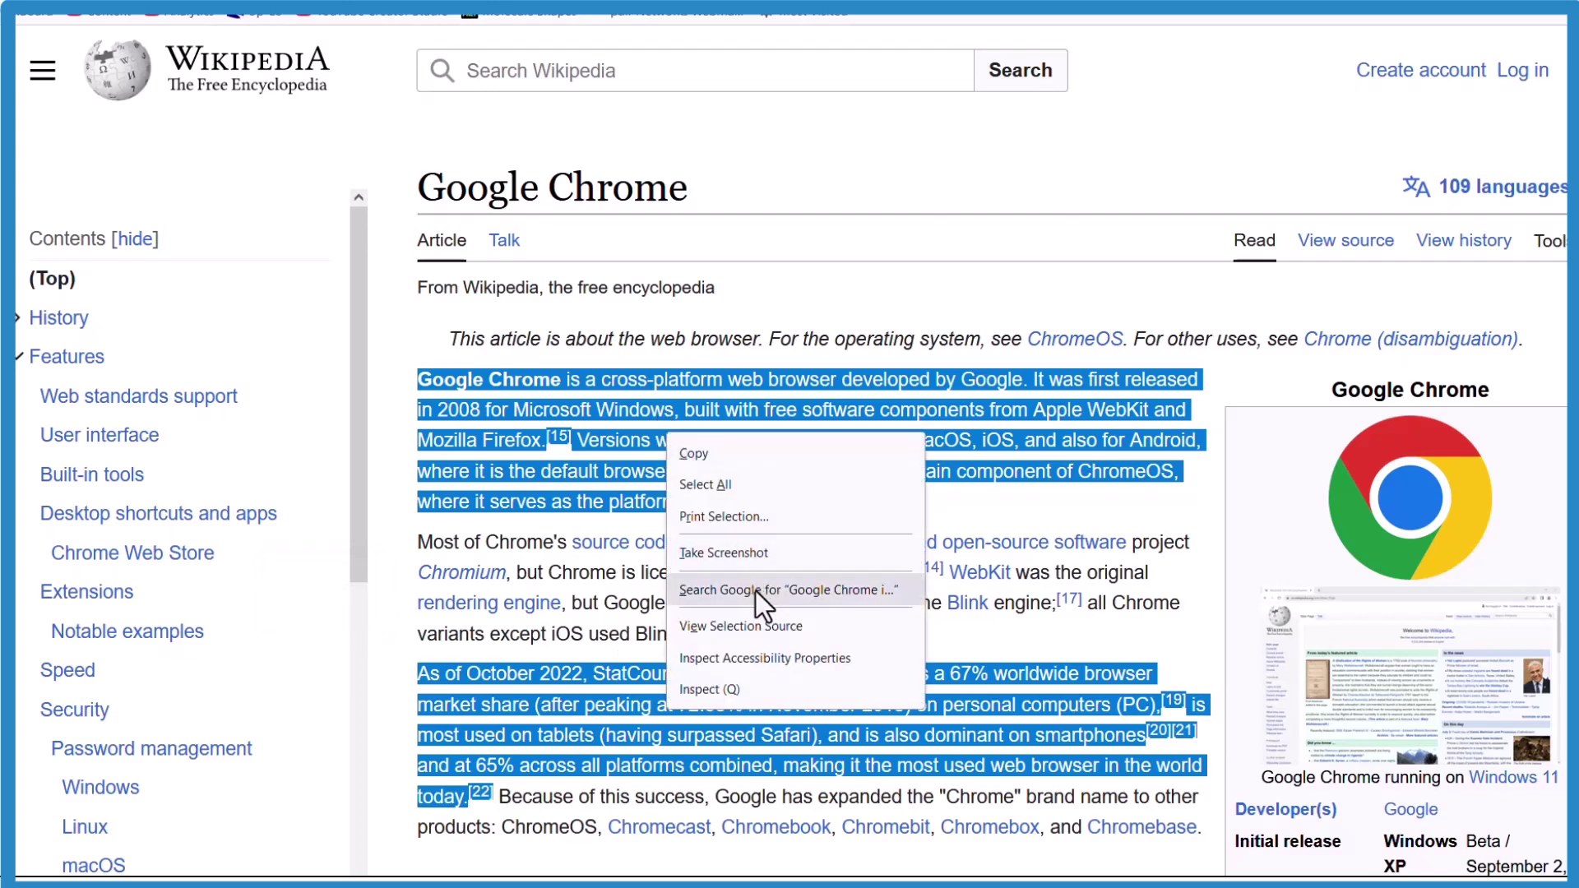
pyautogui.click(758, 526)
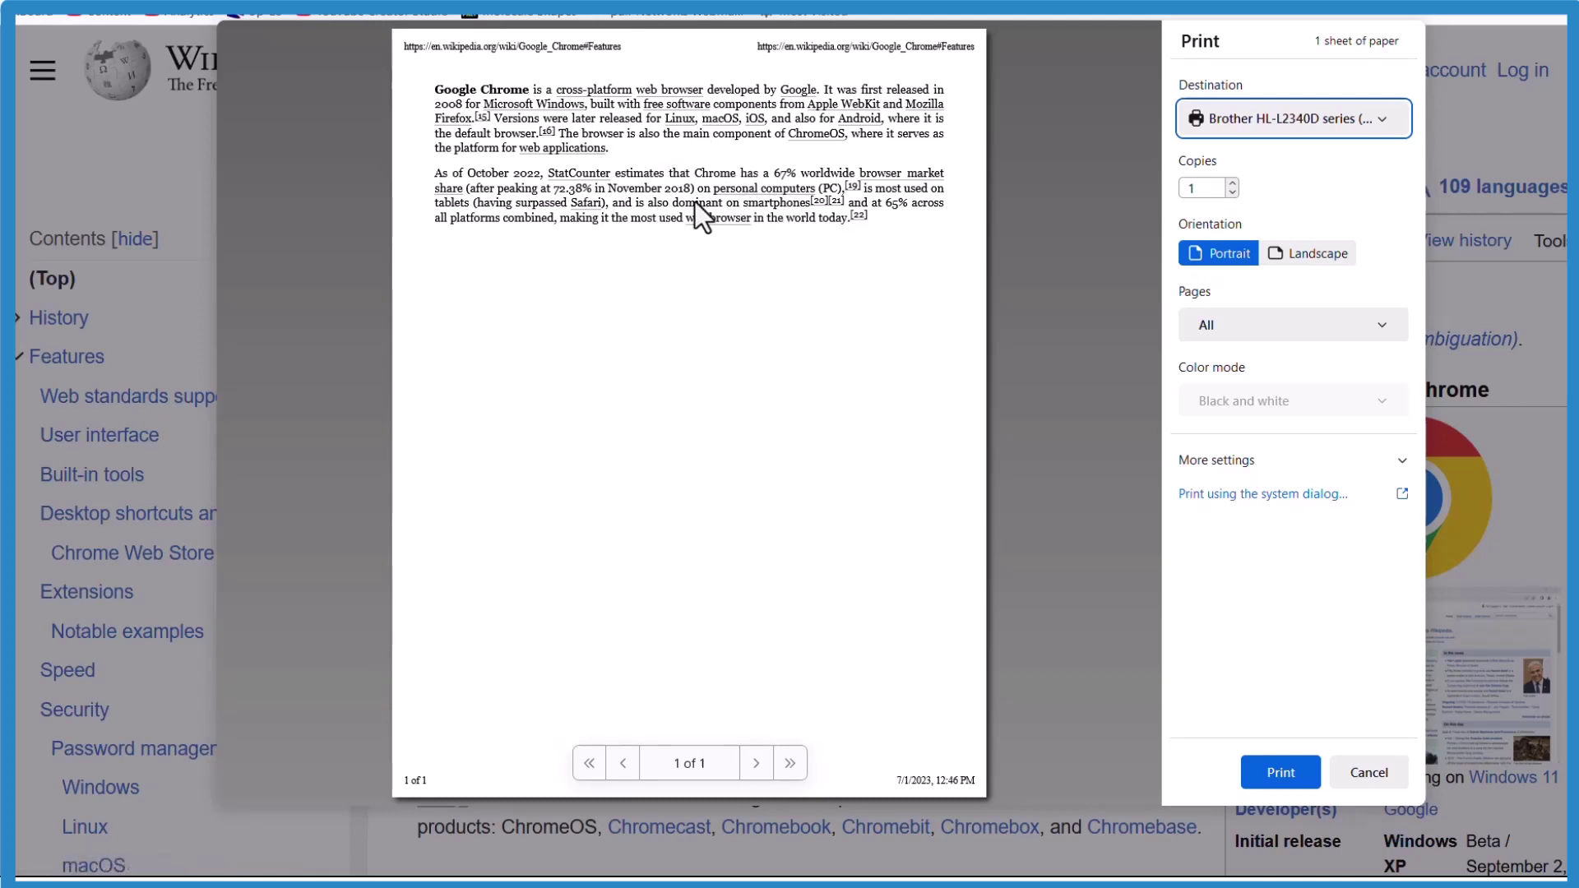
pyautogui.press('Escape')
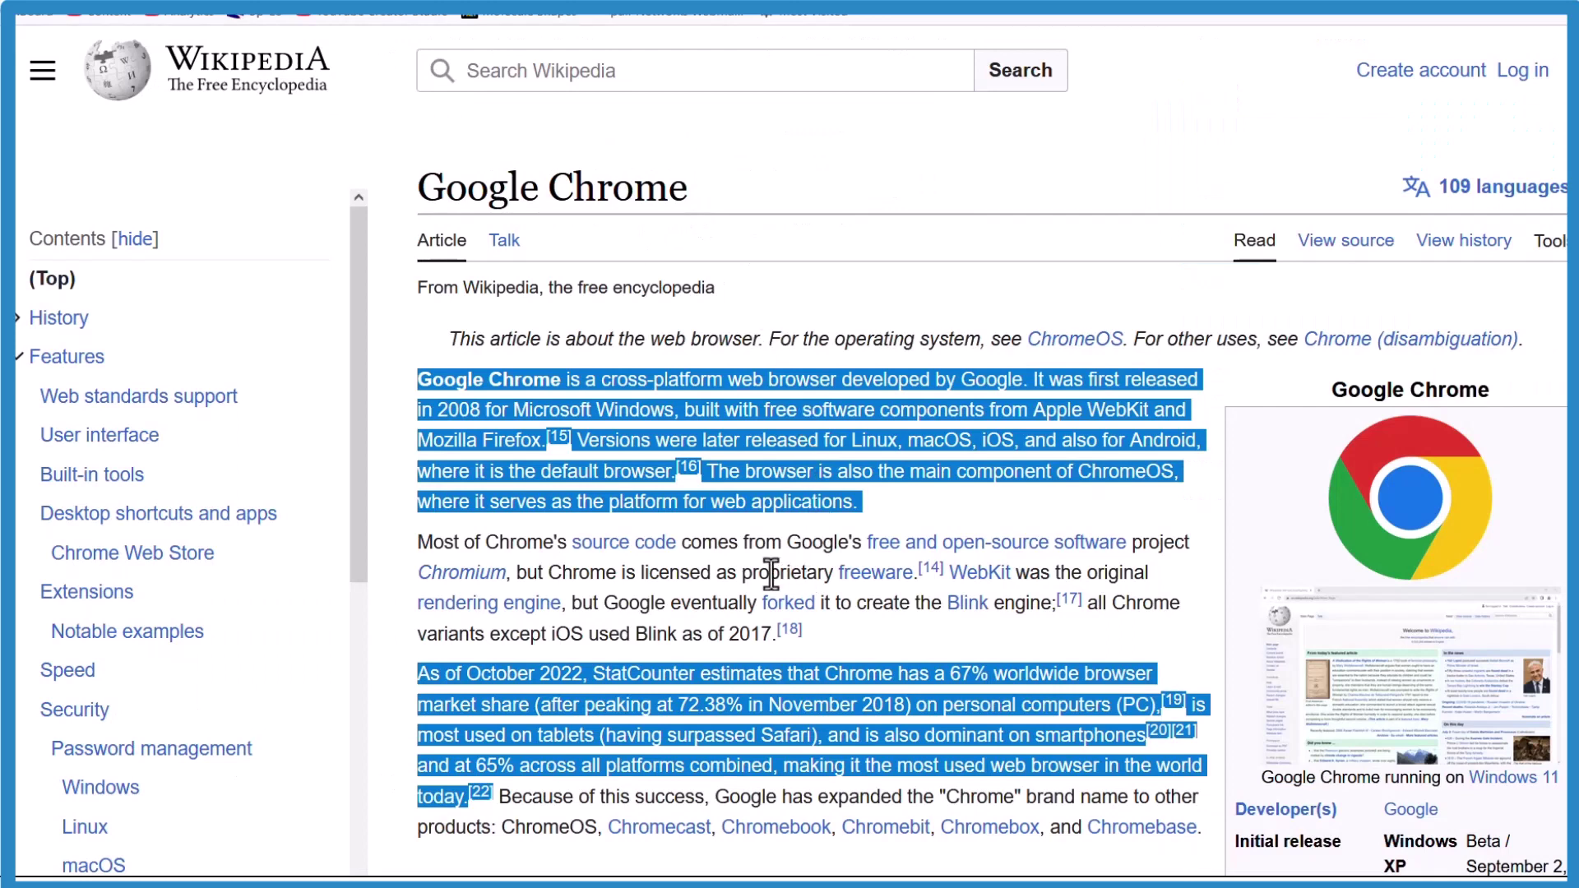
# Highlight the first paragraph plus October 2022 fragments, part of 'expanded', and text after 'Chrome'
pyautogui.click(729, 549)
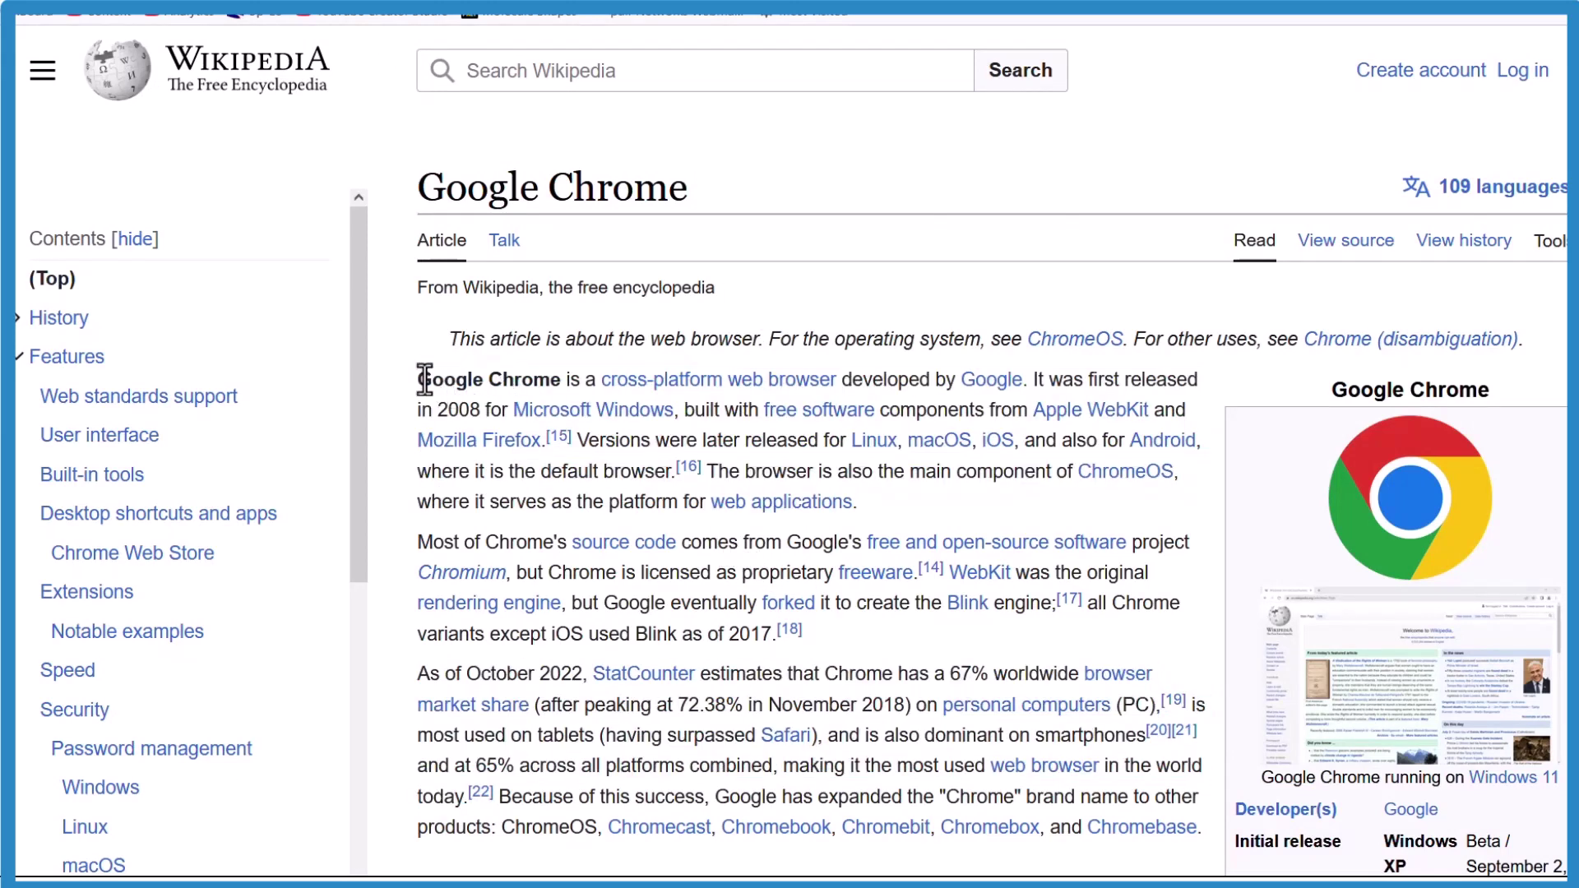
pyautogui.moveTo(419, 379); pyautogui.dragTo(882, 513)
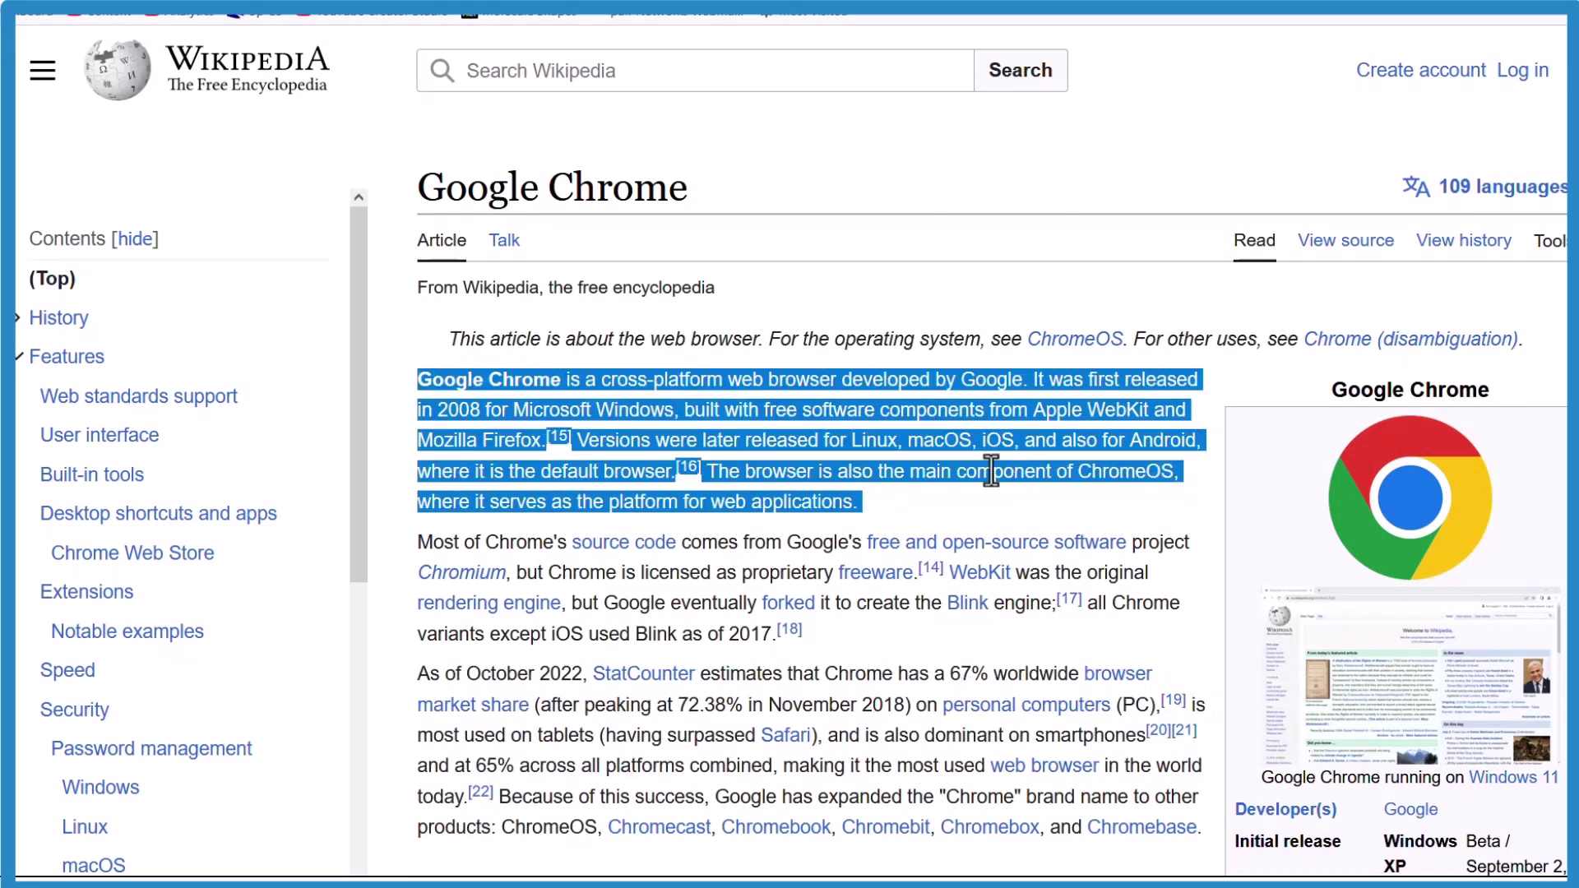
pyautogui.moveTo(419, 673)
pyautogui.mouseDown()
pyautogui.moveTo(961, 747)
pyautogui.moveTo(497, 810)
pyautogui.mouseUp()
pyautogui.moveTo(841, 795); pyautogui.dragTo(899, 796)
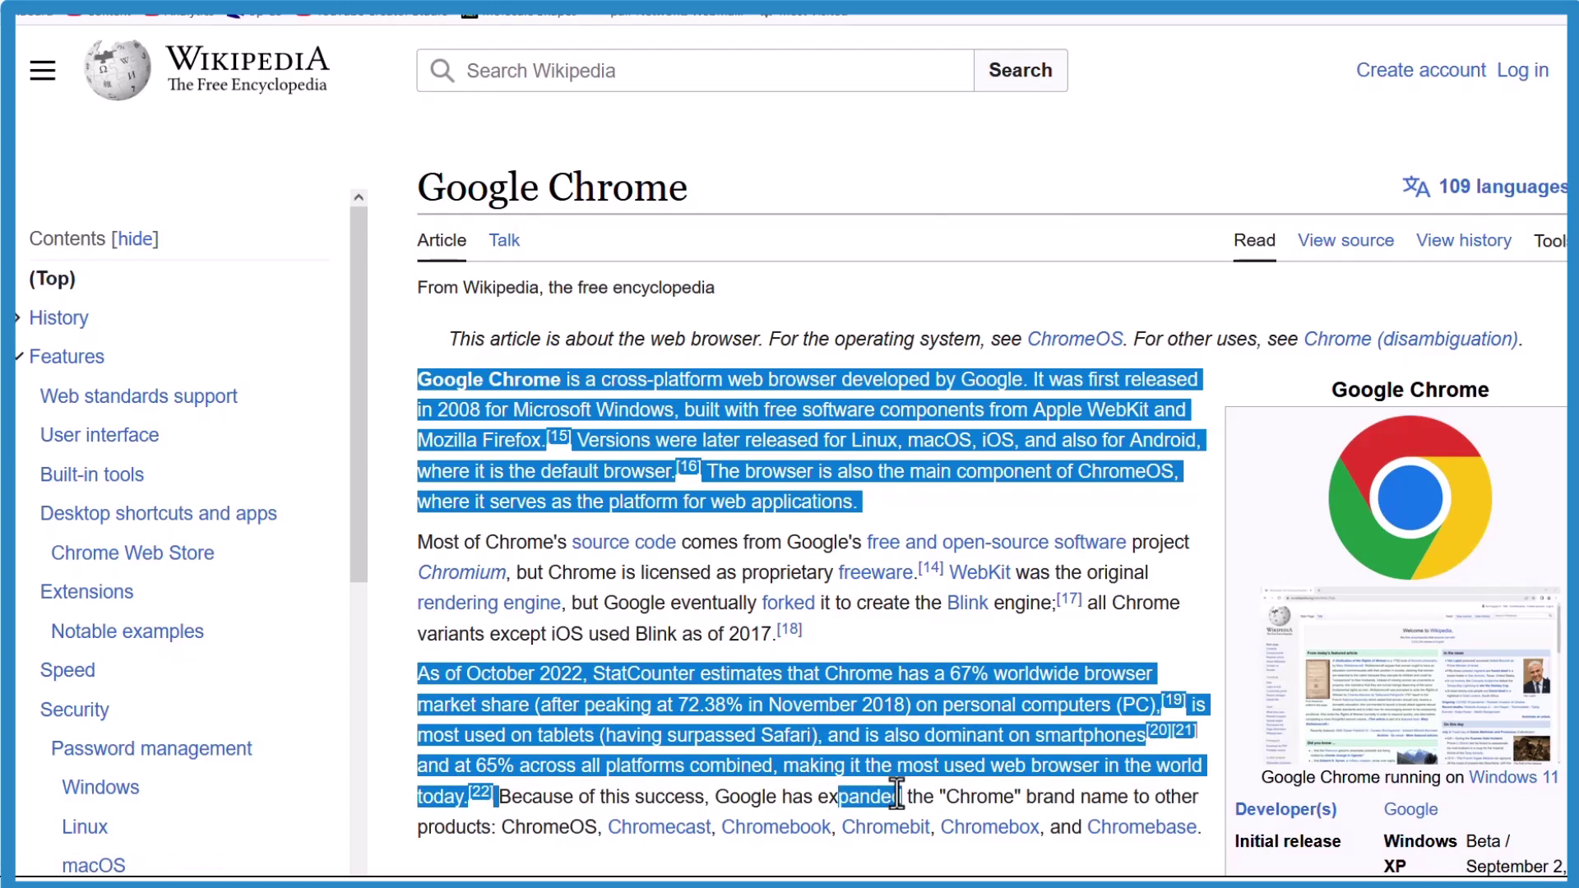
pyautogui.moveTo(1015, 796); pyautogui.dragTo(1101, 798)
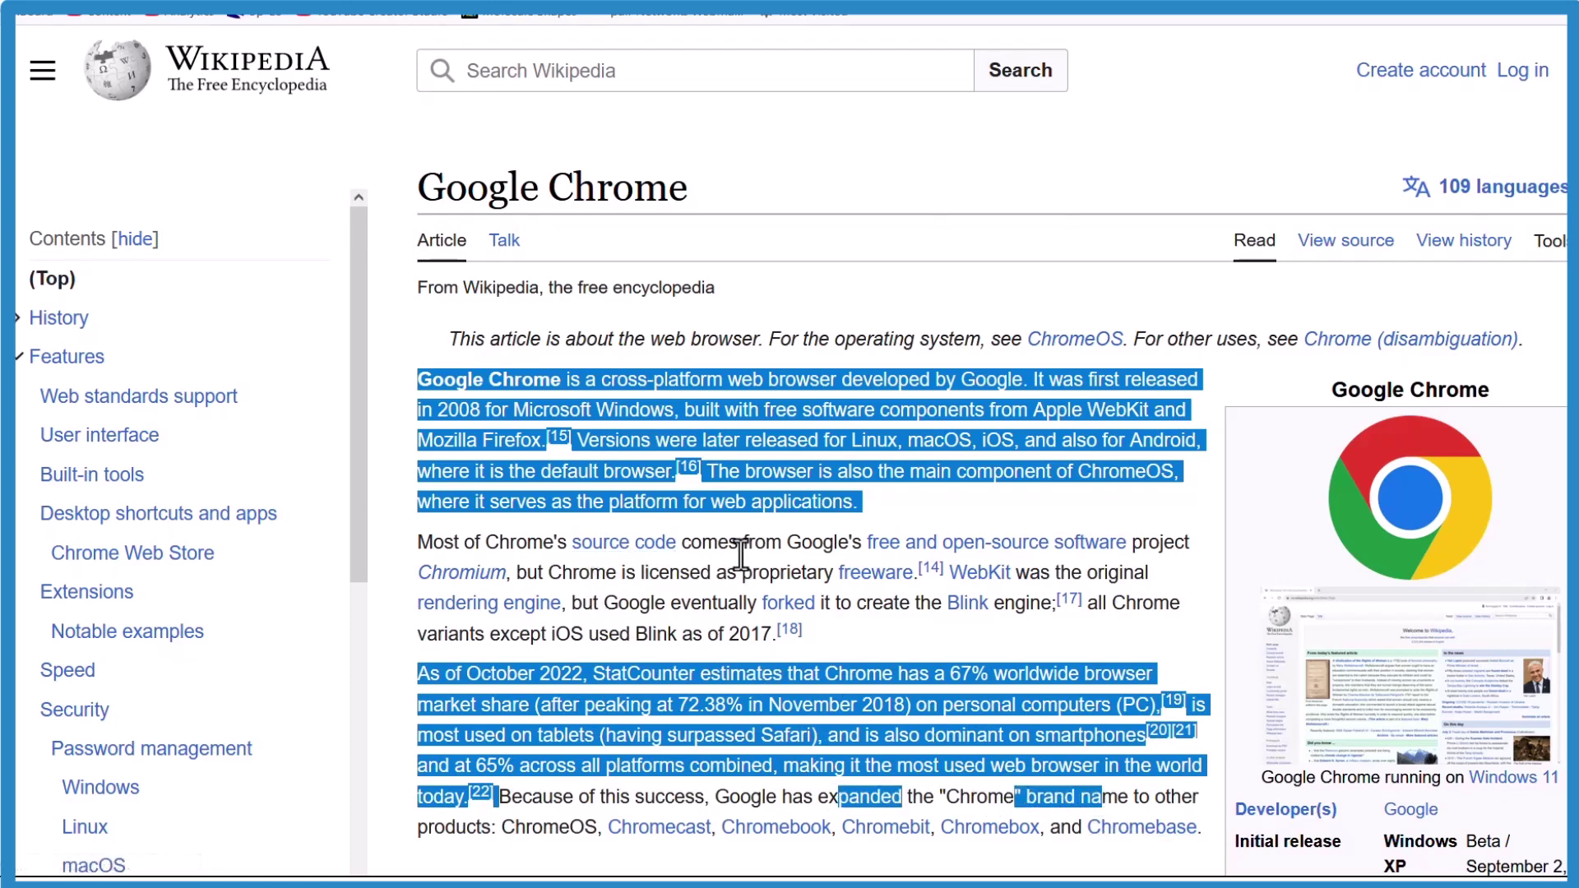
# Reselect the first paragraph, briefly add the October 2022 paragraph, then remove it
pyautogui.click(493, 466)
pyautogui.moveTo(418, 379); pyautogui.dragTo(852, 502)
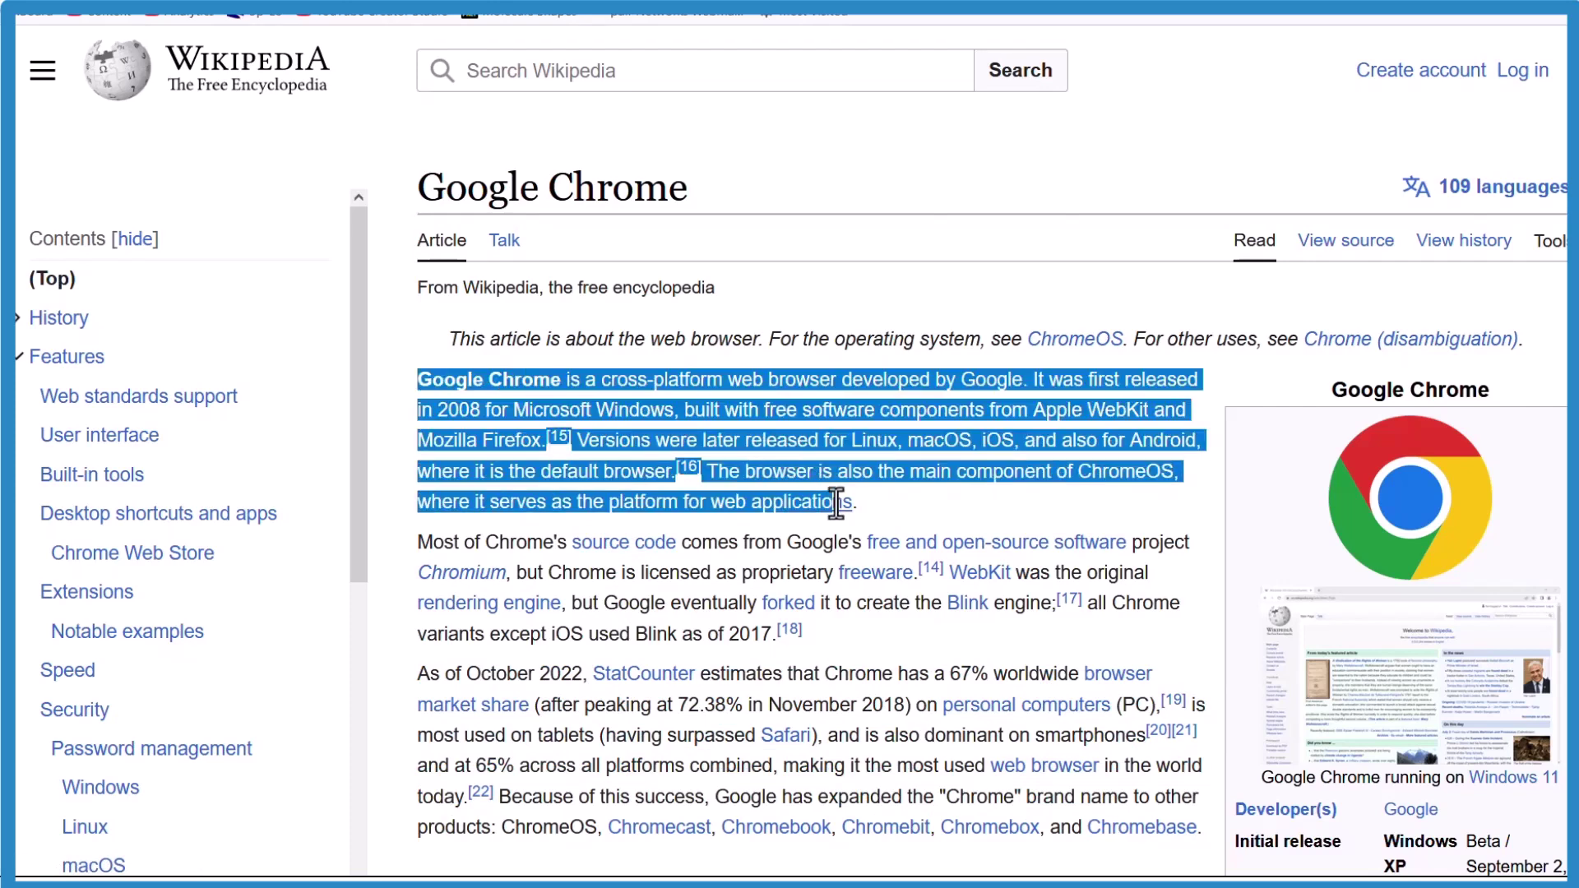
pyautogui.moveTo(419, 674); pyautogui.dragTo(1203, 827)
pyautogui.moveTo(712, 765); pyautogui.dragTo(417, 674)
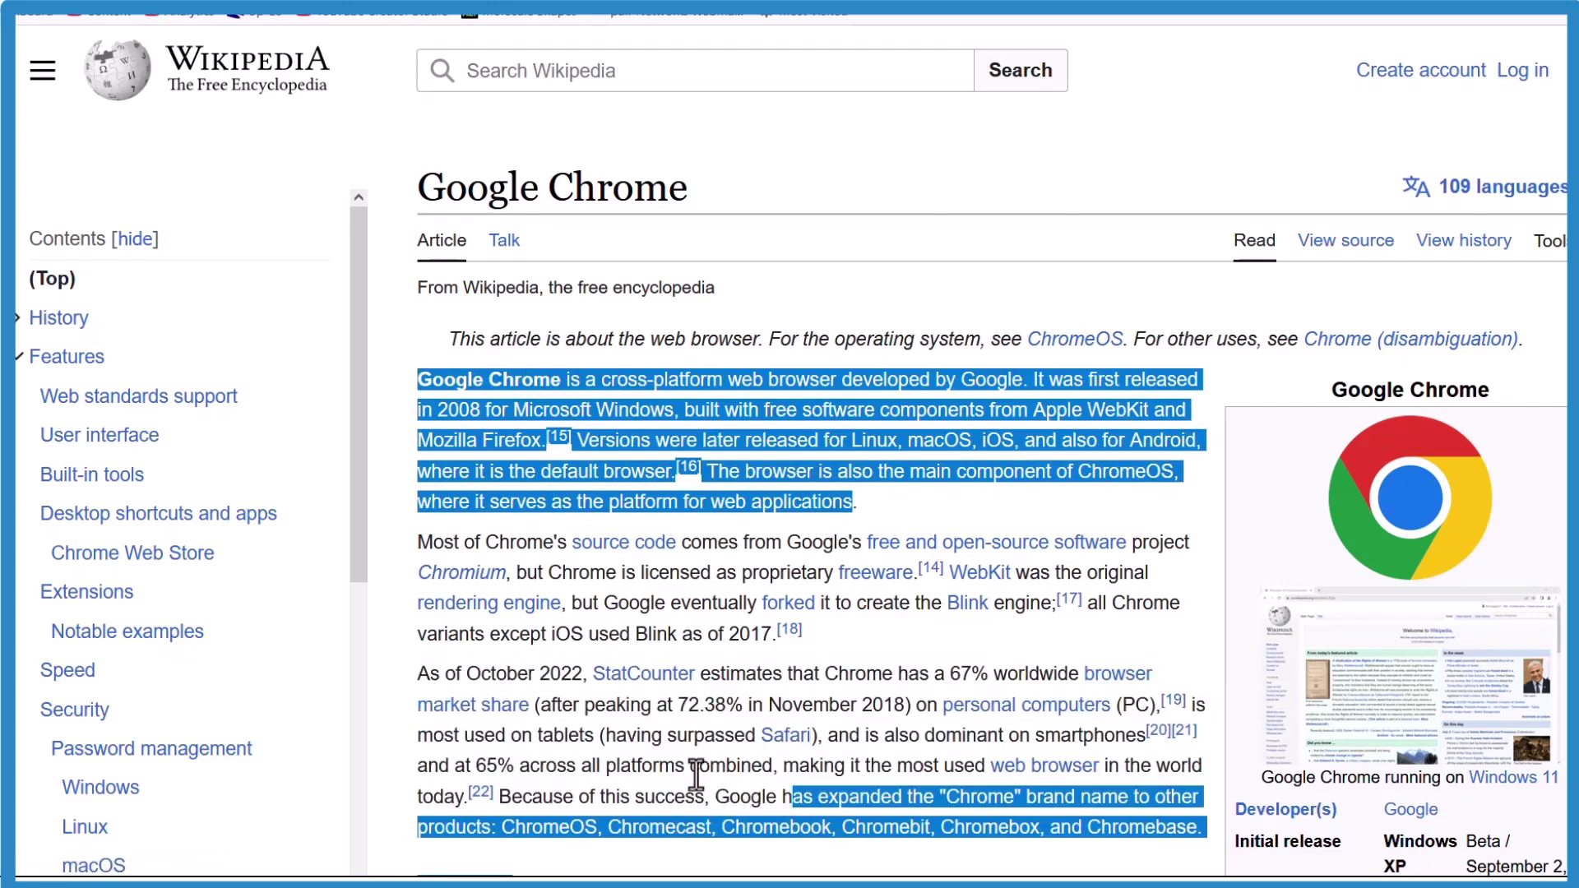
pyautogui.keyDown('ctrl'); pyautogui.click(417, 673); pyautogui.keyUp('ctrl')
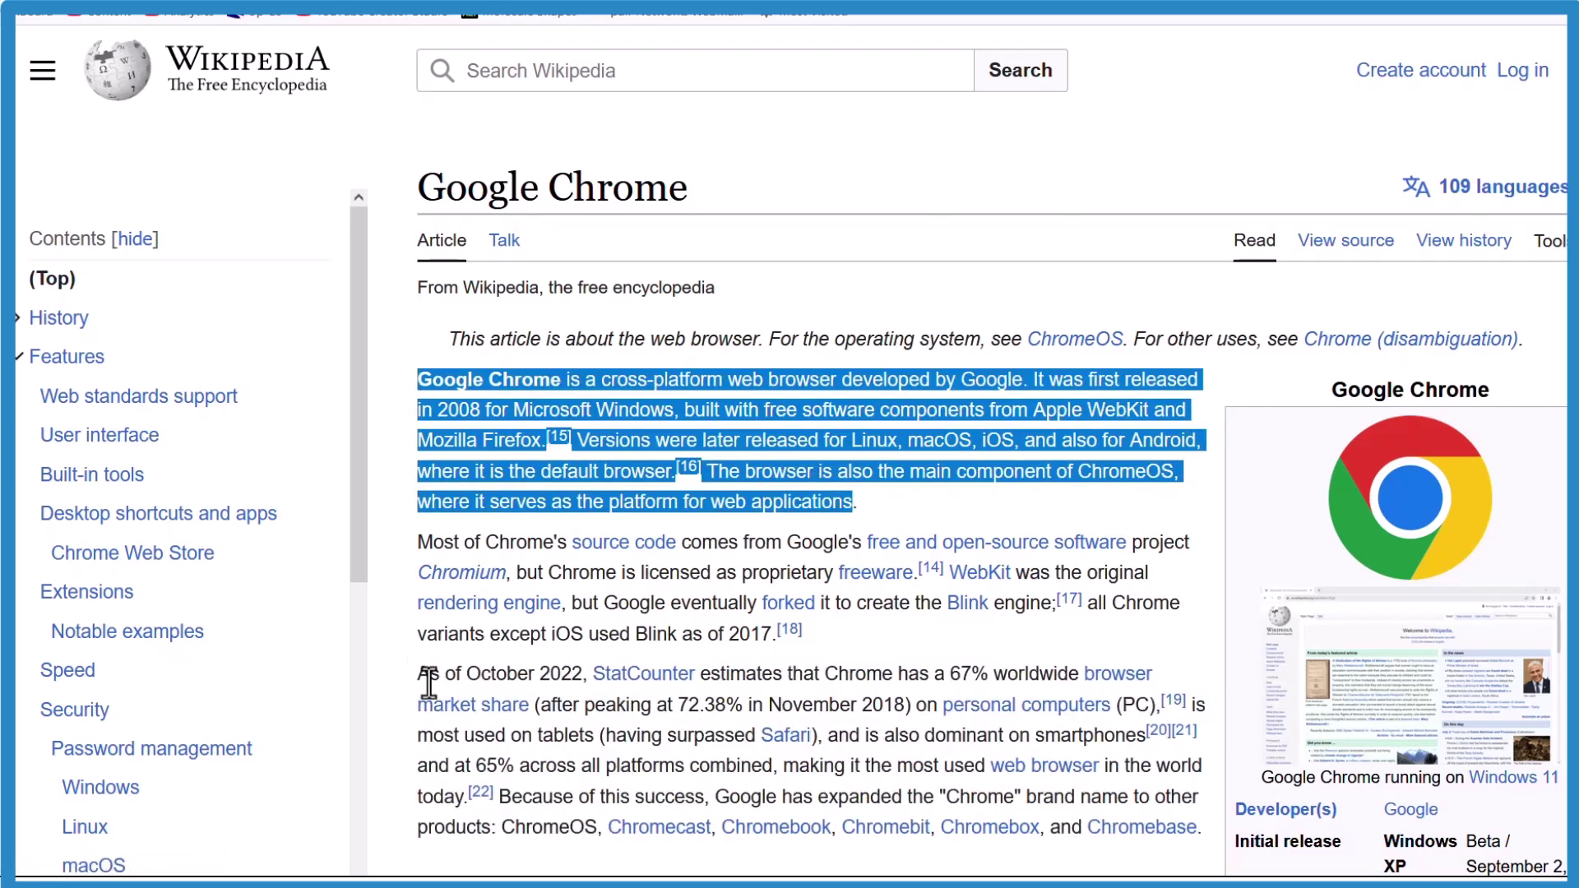
# Print-preview only the text from 'Versions were later released' through 'web applications.'
pyautogui.click(699, 611)
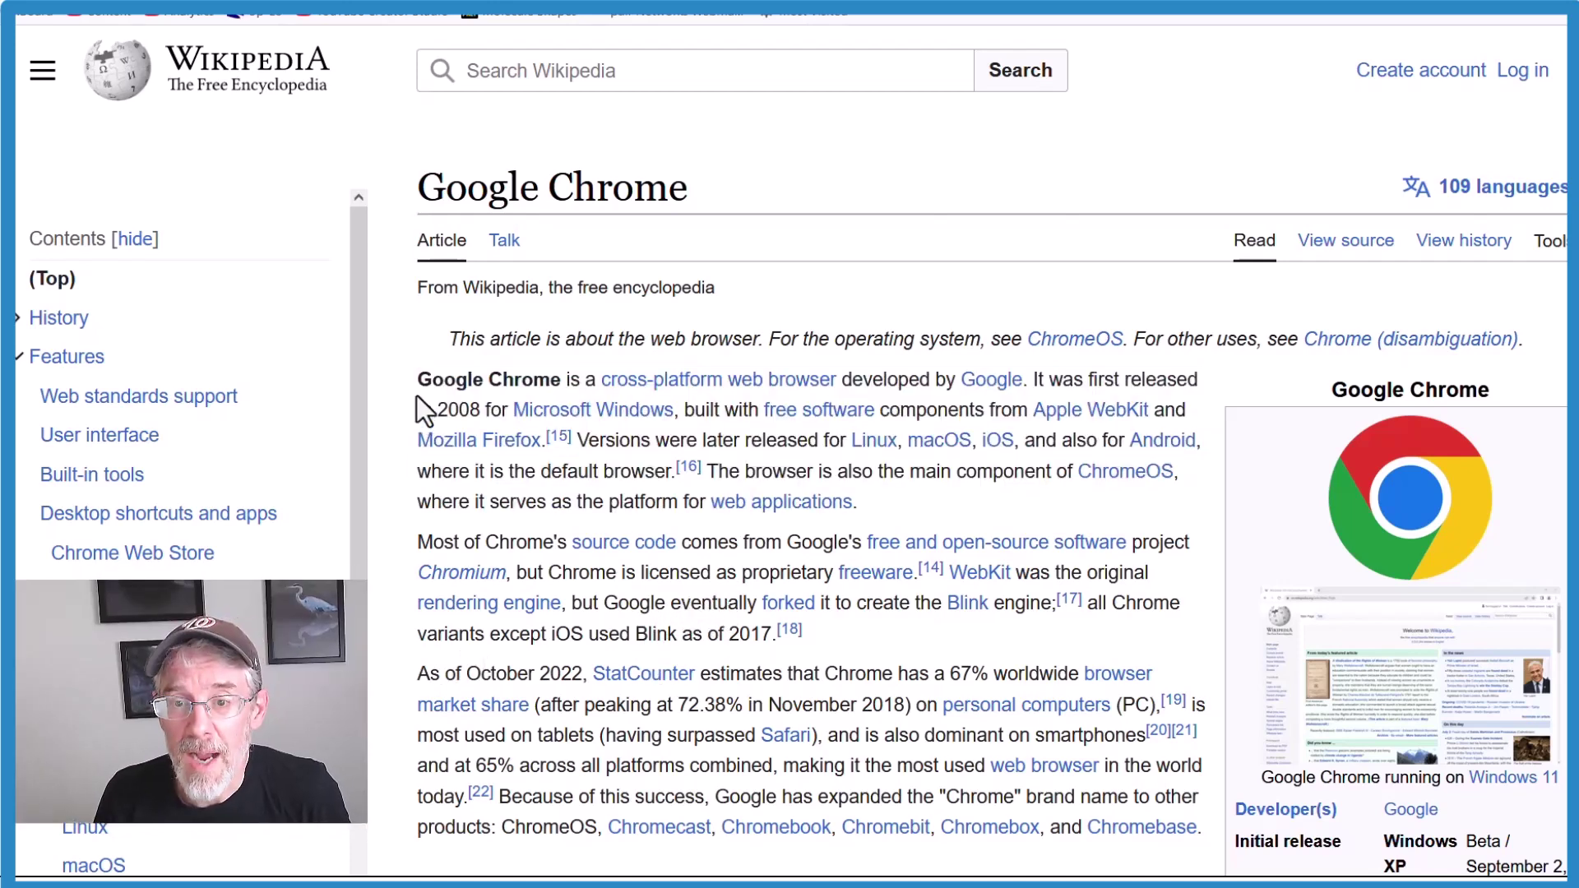
pyautogui.moveTo(577, 440); pyautogui.dragTo(839, 500)
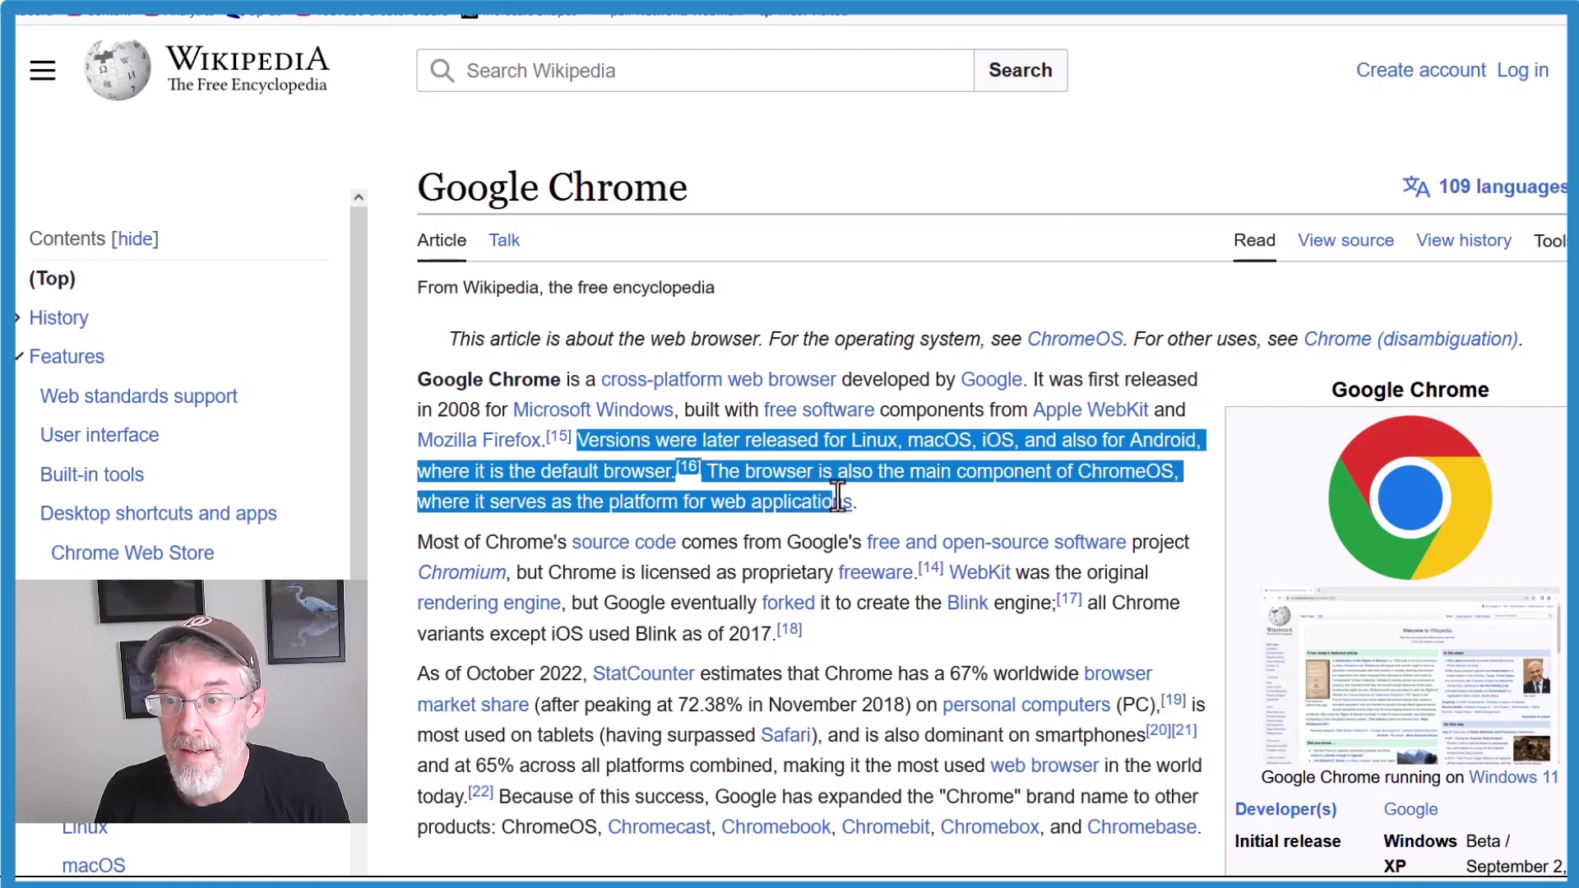
pyautogui.rightClick(794, 455)
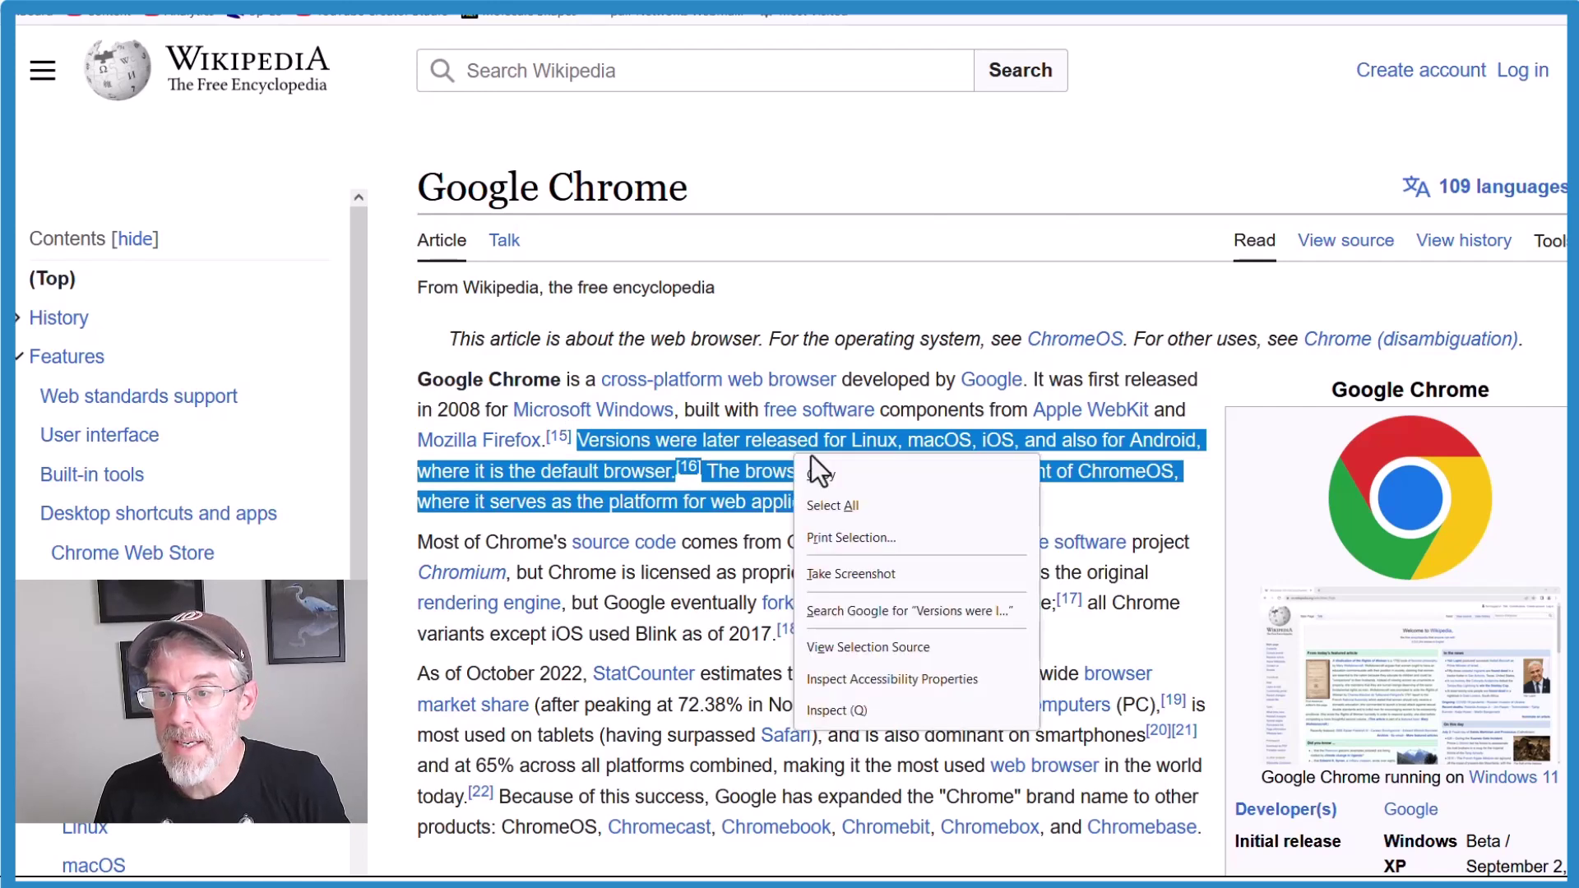
pyautogui.click(840, 537)
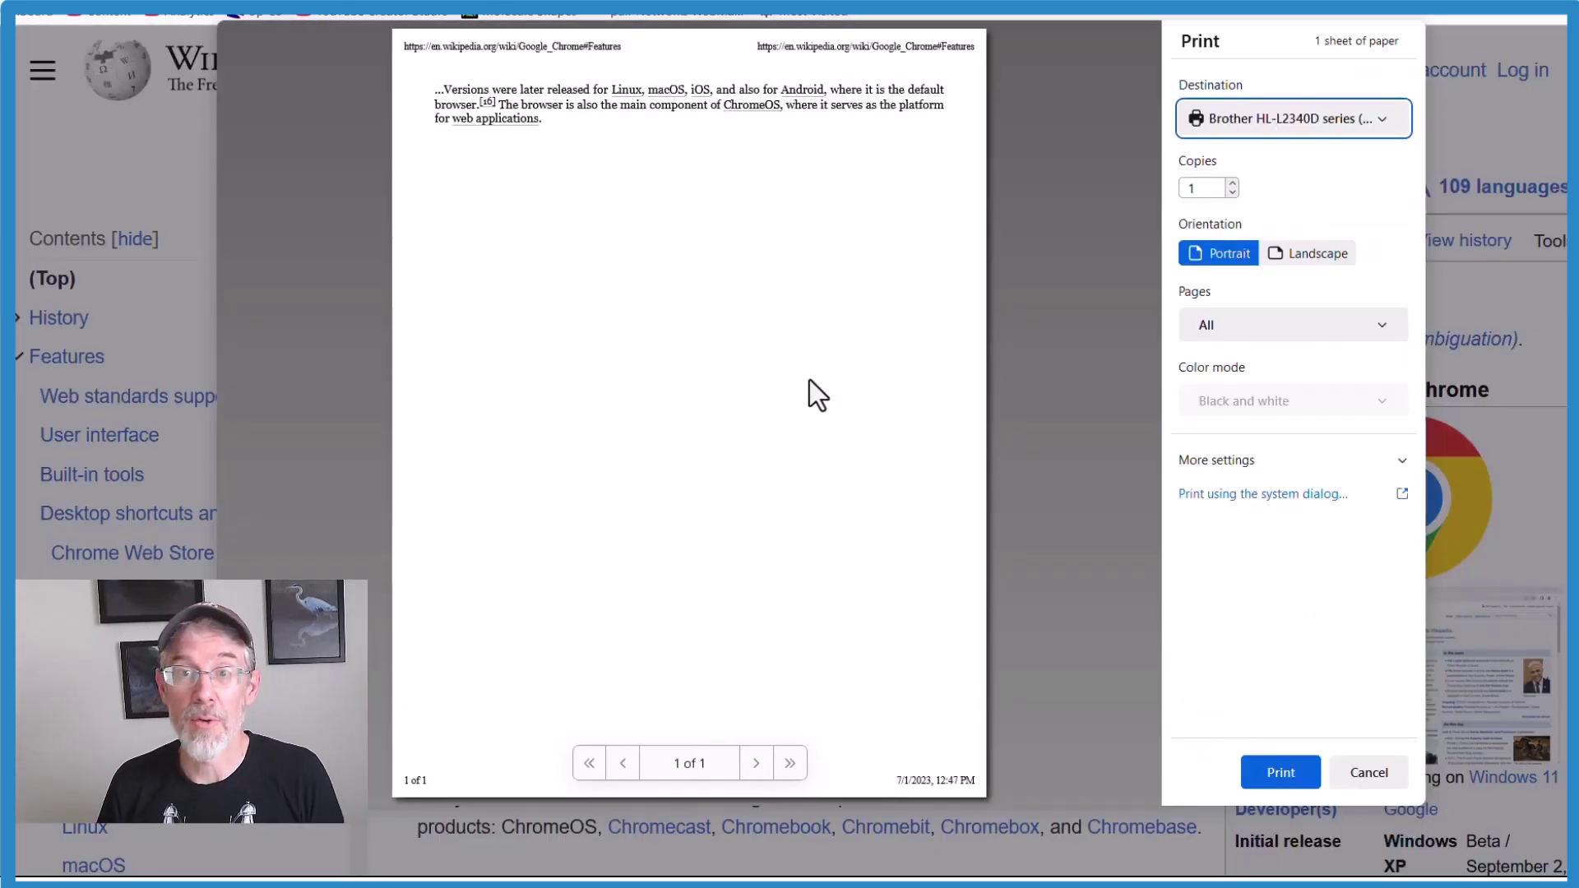